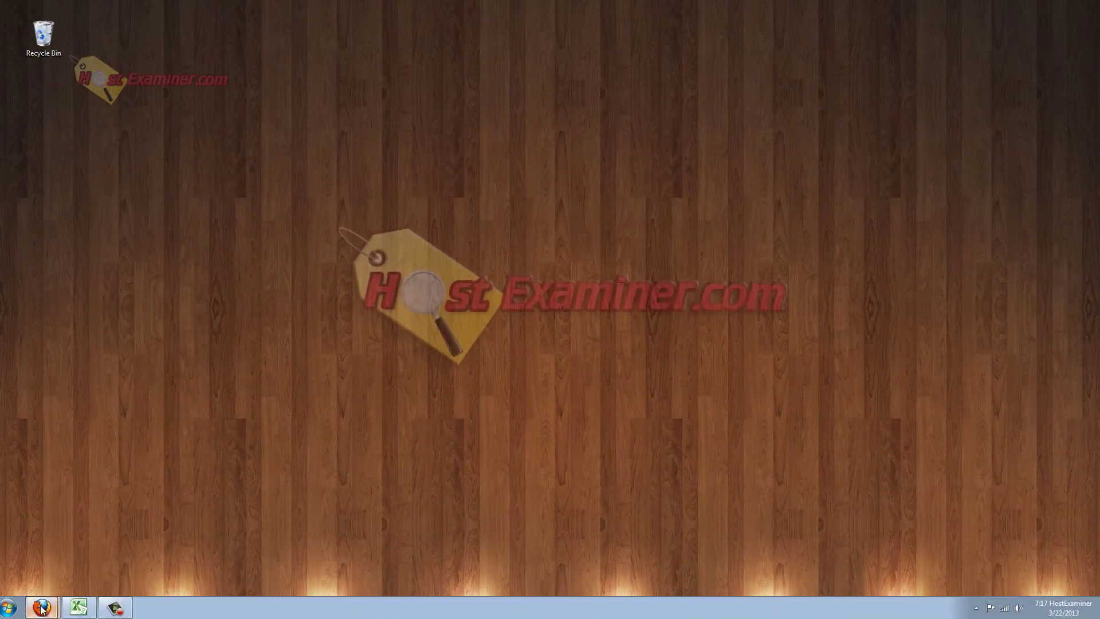
Launch Firefox from the taskbar to show the HostMonster web hosting homepage.
{"action": "left_click", "coordinate": [40, 602]}
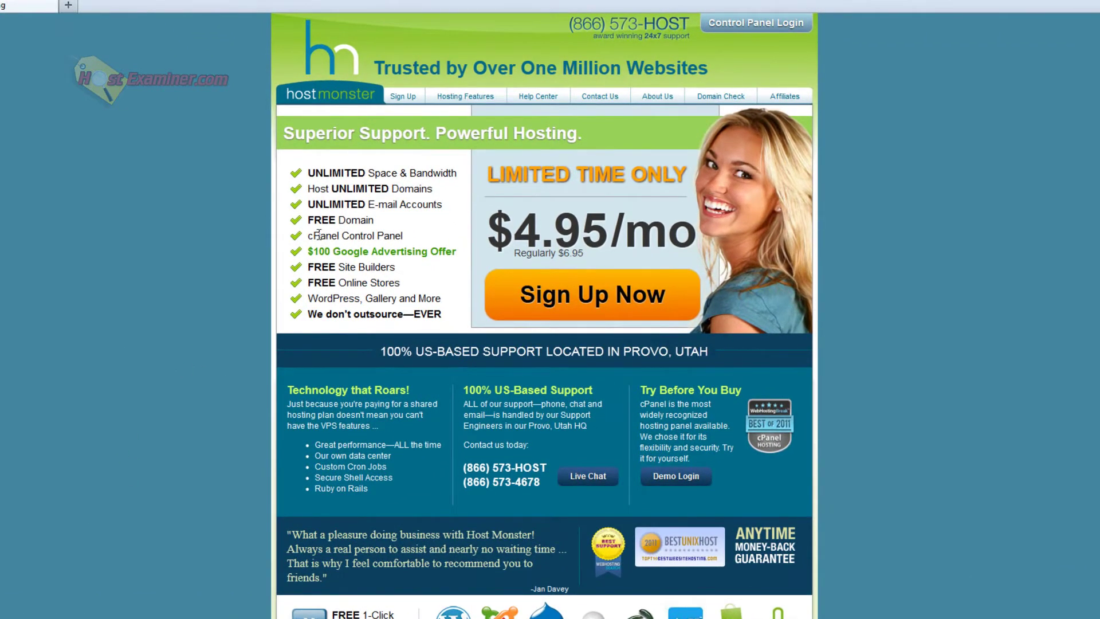
Sign up with the new domain Michaelbikes43 and .com extension, then continue to Step 2.
{"action": "left_click", "coordinate": [584, 292]}
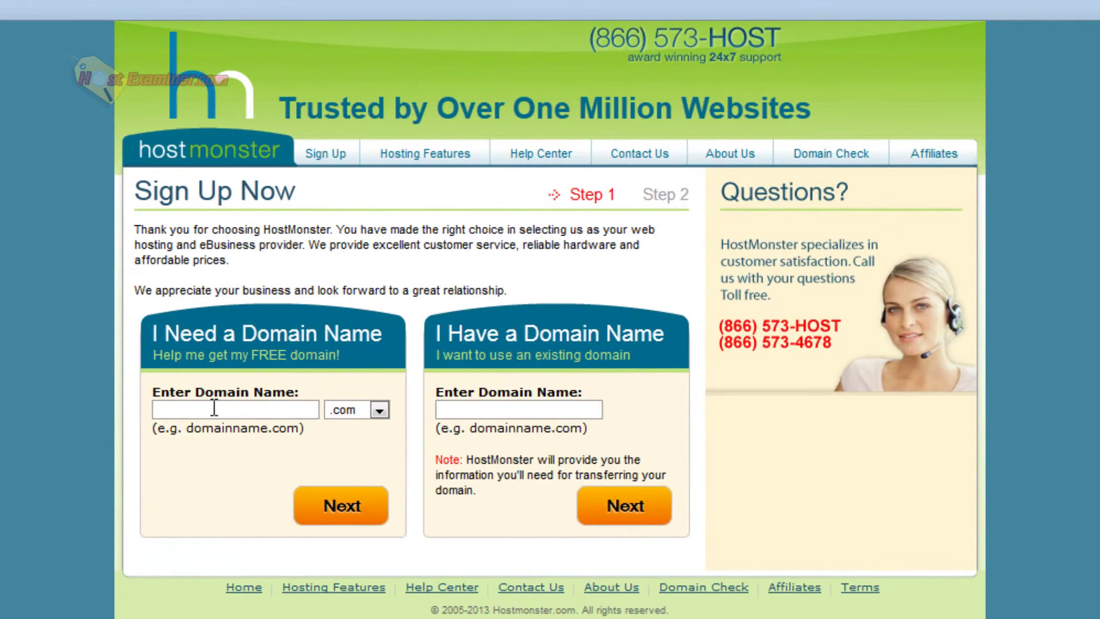
{"action": "left_click", "coordinate": [245, 367]}
{"action": "type", "text": "Michaelbikes43"}
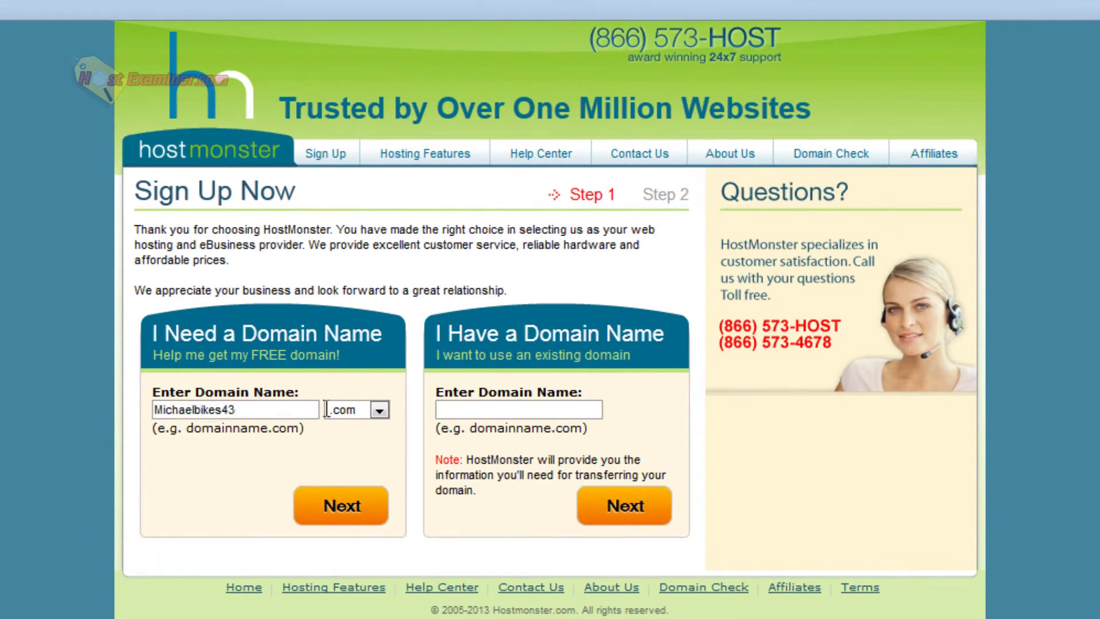
{"action": "left_click", "coordinate": [376, 411]}
{"action": "left_click", "coordinate": [355, 430]}
{"action": "left_click", "coordinate": [340, 505]}
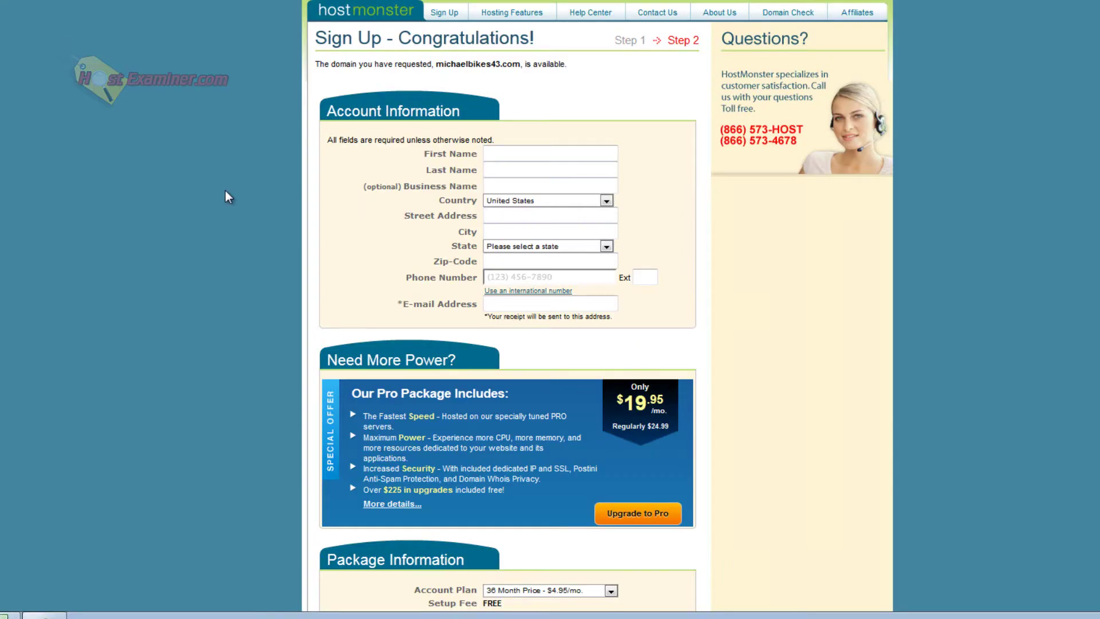
Set the account plan to 12 Month at $6.95/mo.
{"action": "scroll", "coordinate": [226, 190], "scroll_direction": "down", "scroll_amount": 3}
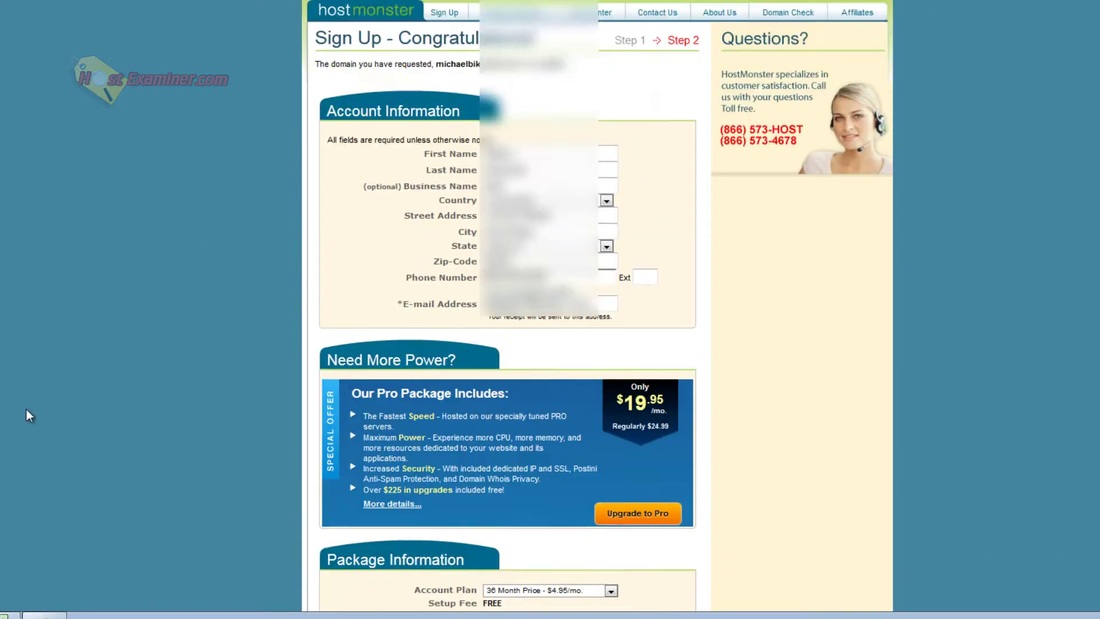
{"action": "scroll", "coordinate": [27, 409], "scroll_direction": "down", "scroll_amount": 8}
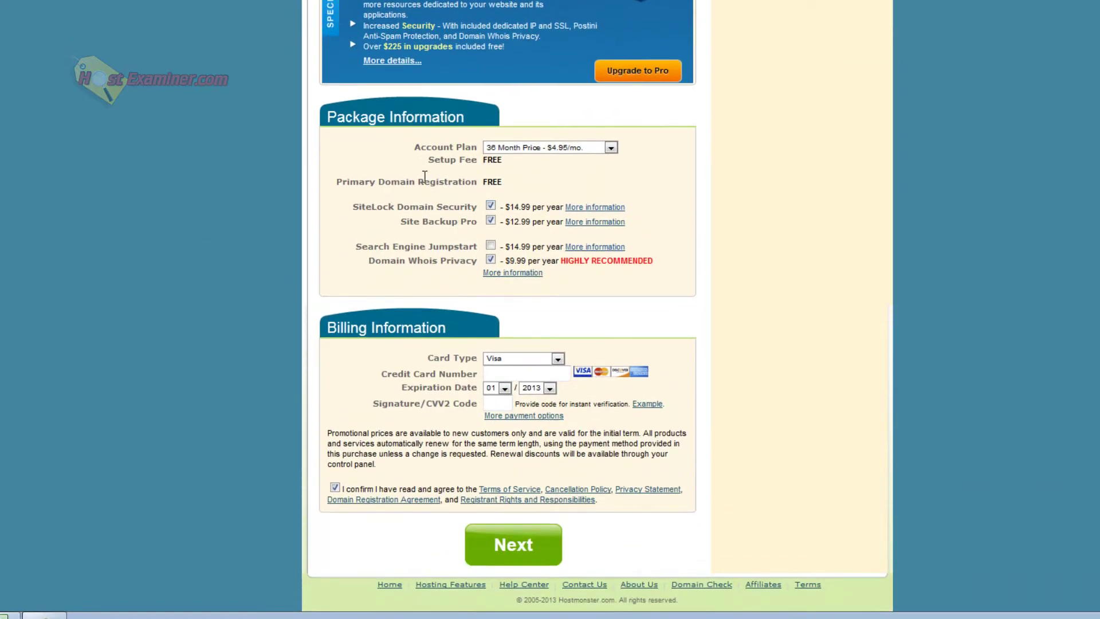
{"action": "left_click", "coordinate": [539, 147]}
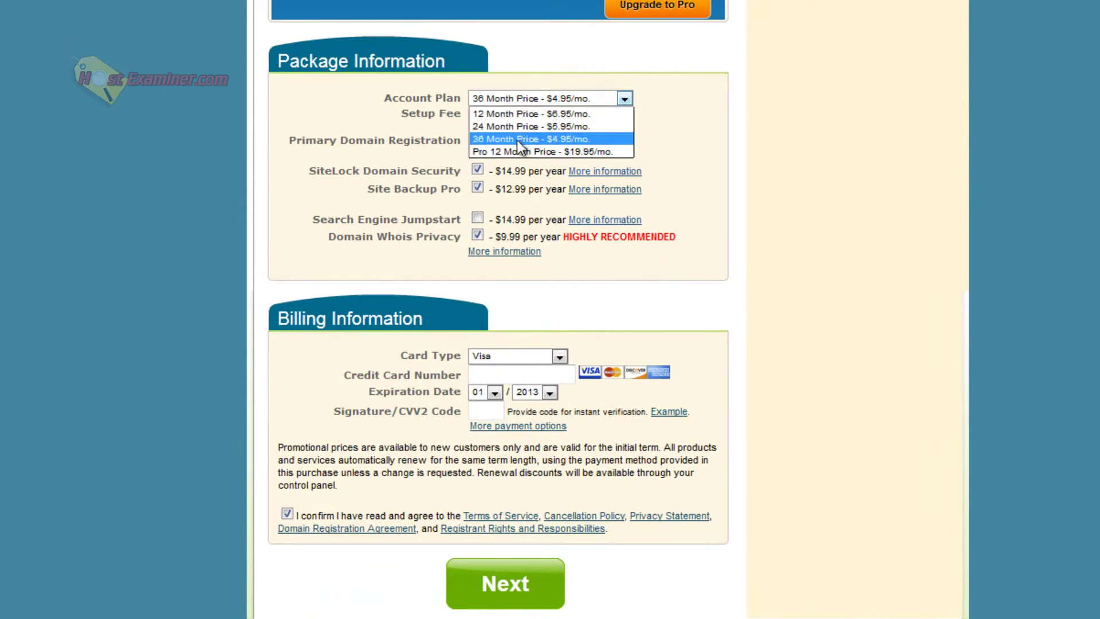
{"action": "left_click", "coordinate": [500, 112]}
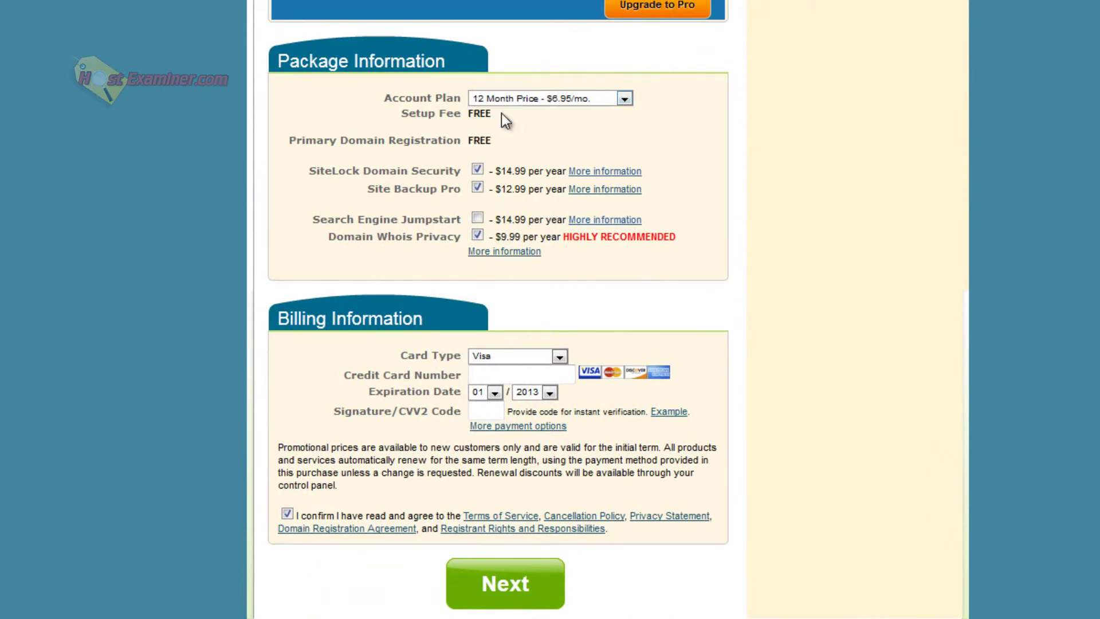
{"action": "left_click", "coordinate": [545, 100]}
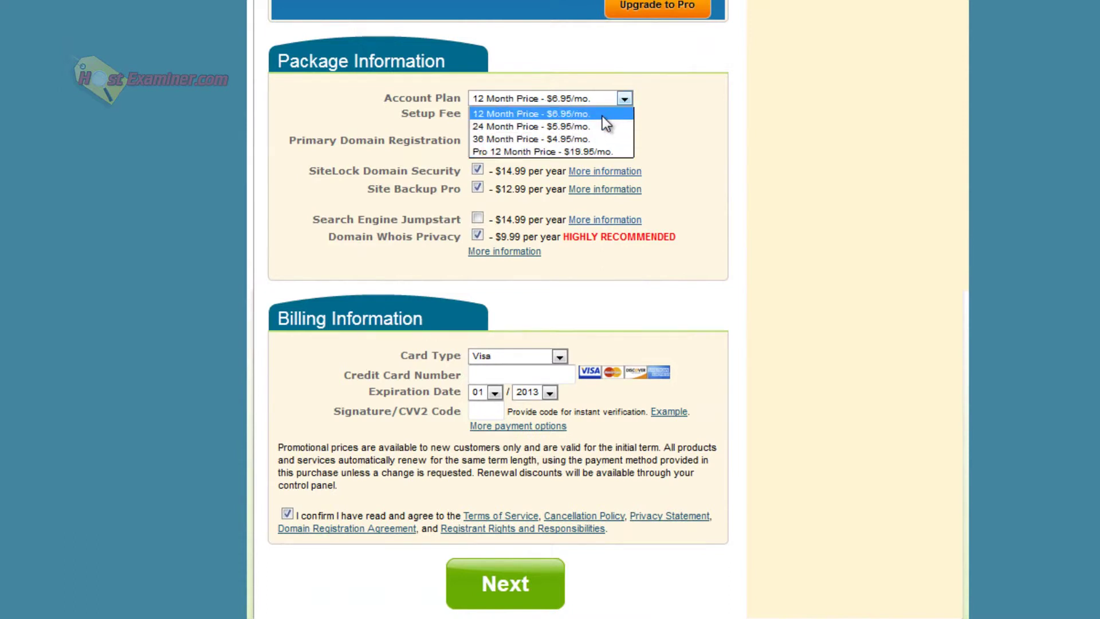
{"action": "left_click", "coordinate": [602, 115]}
{"action": "left_click", "coordinate": [518, 99]}
{"action": "left_click", "coordinate": [258, 98]}
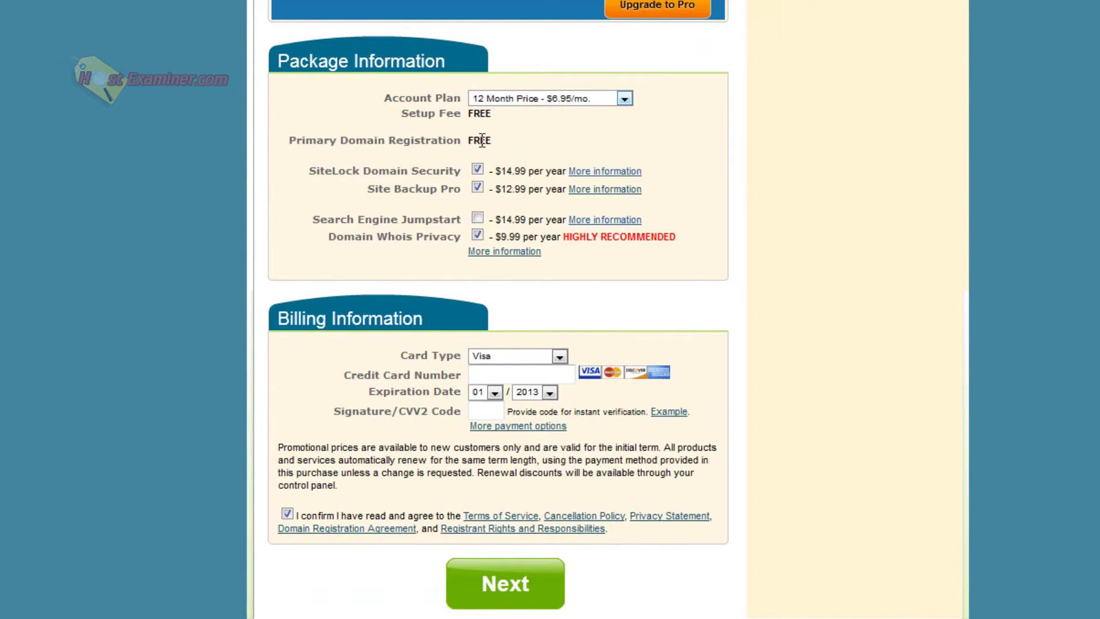
Uncheck the SiteLock, Site Backup Pro and Domain Whois Privacy add-ons.
{"action": "left_click", "coordinate": [477, 170]}
{"action": "left_click", "coordinate": [477, 188]}
{"action": "scroll", "coordinate": [717, 122], "scroll_direction": "down", "scroll_amount": 1}
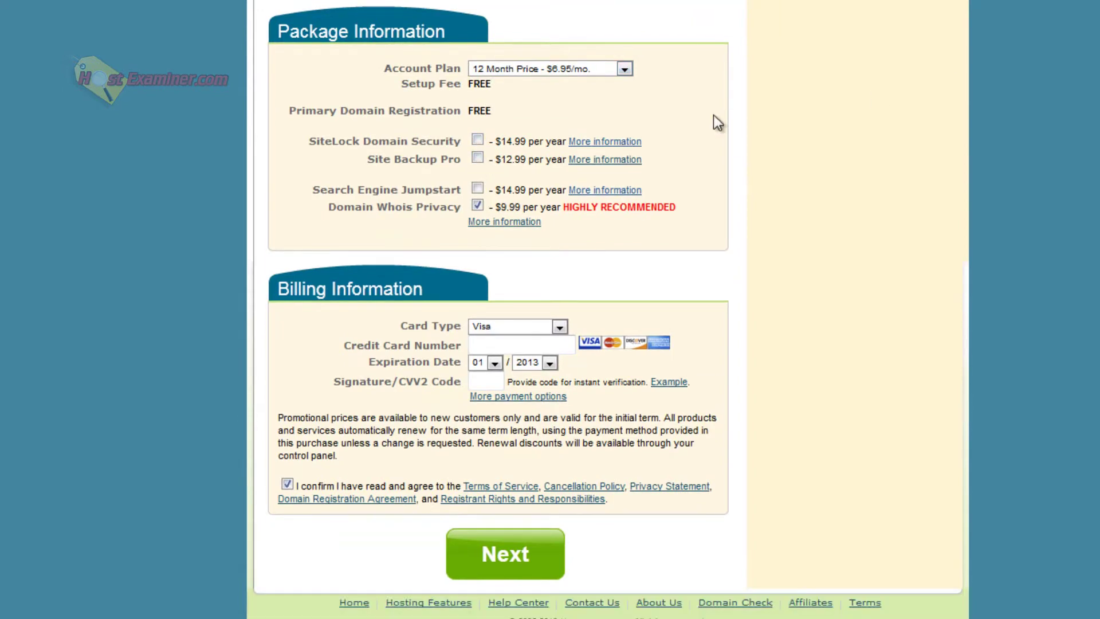
{"action": "left_click", "coordinate": [479, 208]}
Choose Pay with PayPal under more payment options and submit the order.
{"action": "left_click", "coordinate": [496, 397]}
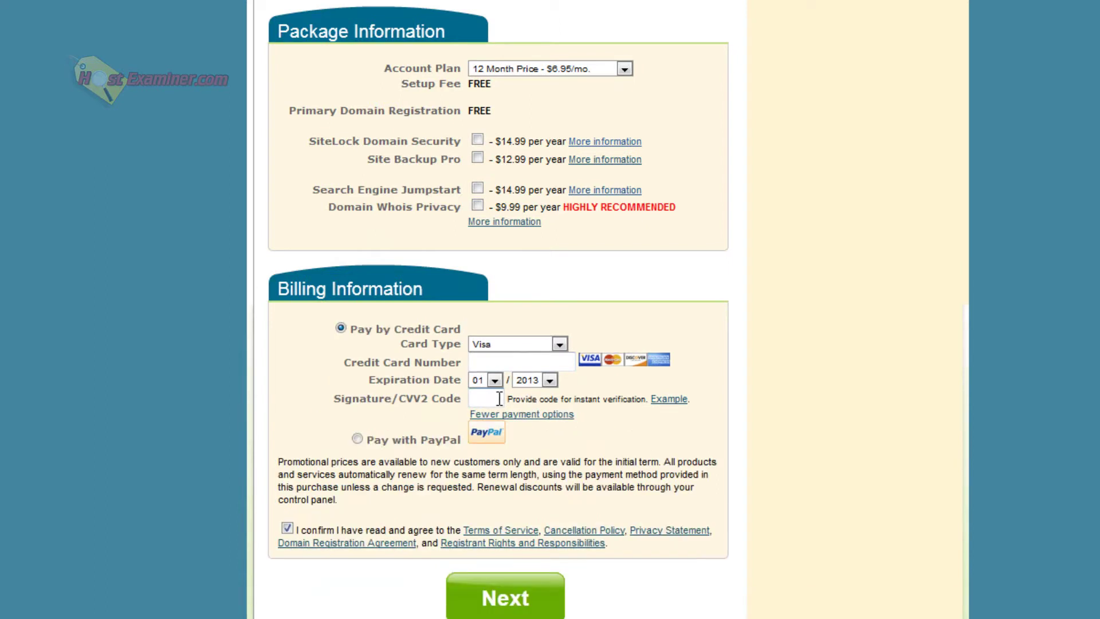
{"action": "left_click", "coordinate": [357, 439]}
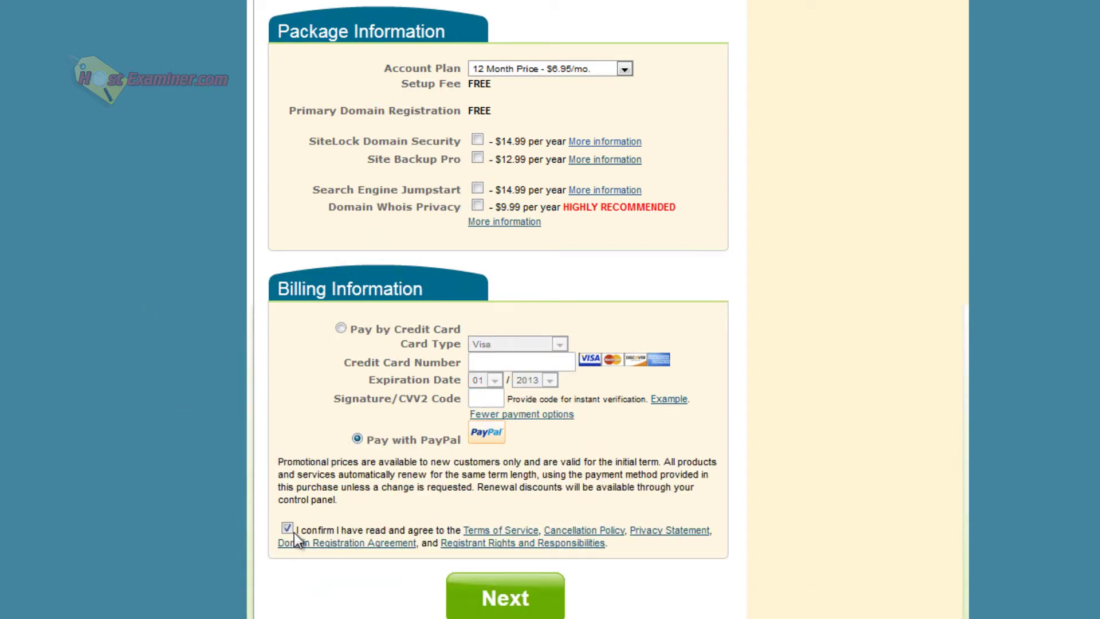
{"action": "left_click", "coordinate": [503, 598]}
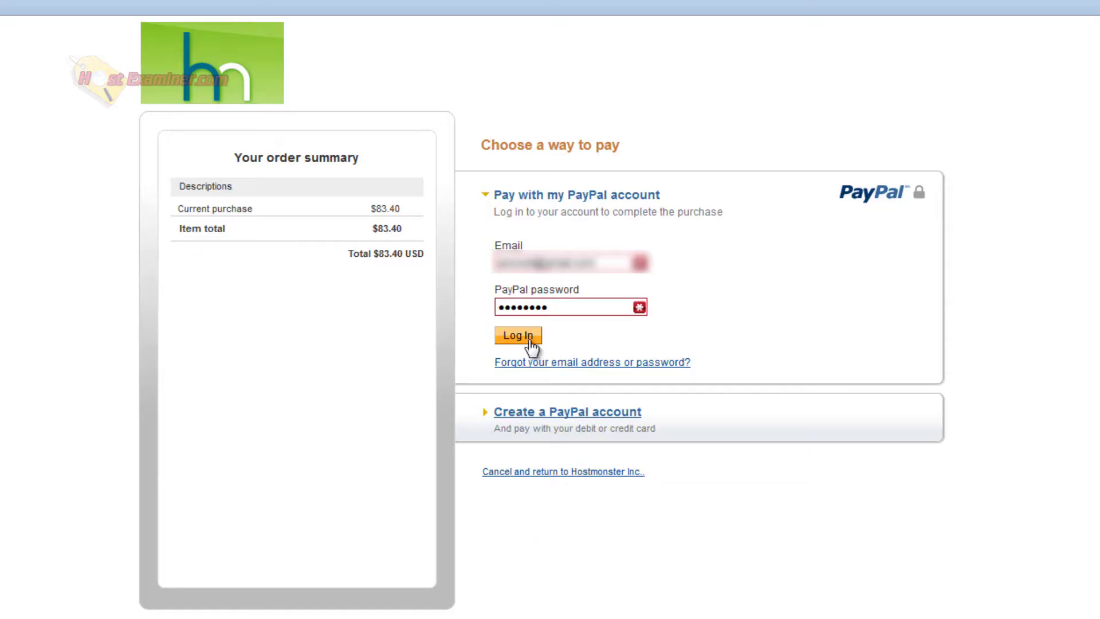
Sign in to PayPal, approve the $83.40 payment, and complete the order with no upgrades.
{"action": "left_click", "coordinate": [530, 340]}
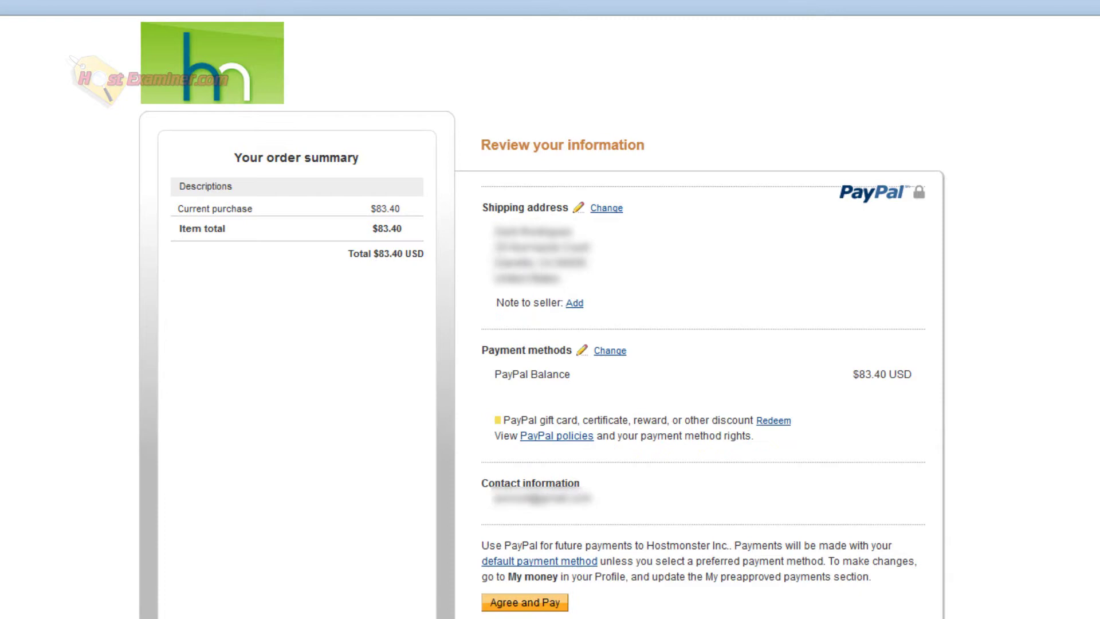
{"action": "left_click", "coordinate": [530, 603]}
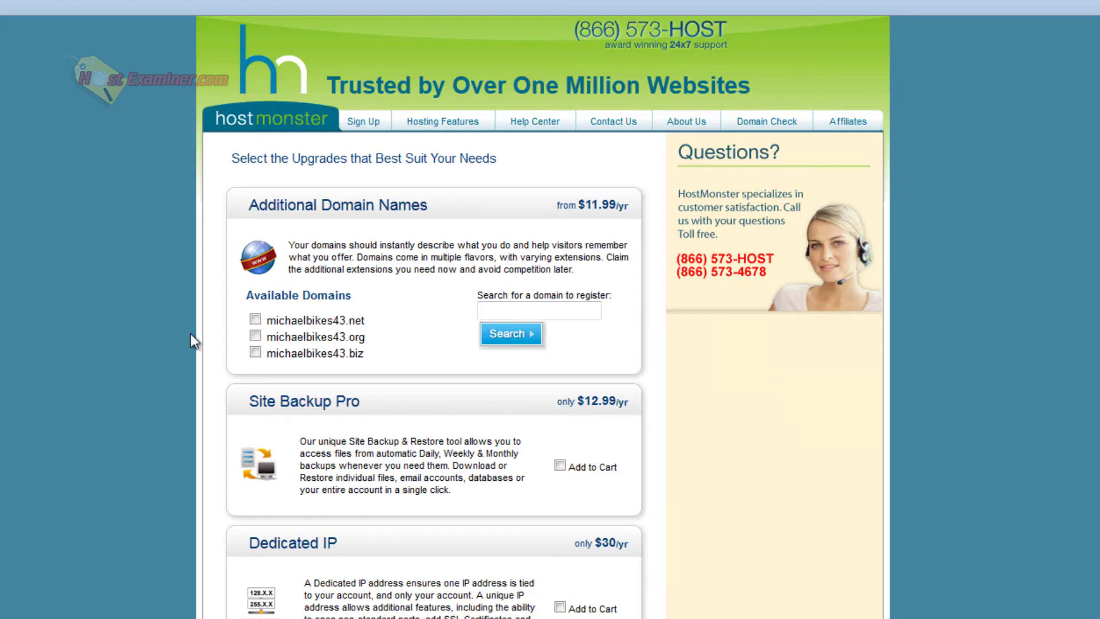
{"action": "scroll", "coordinate": [492, 573], "scroll_direction": "down", "scroll_amount": 8}
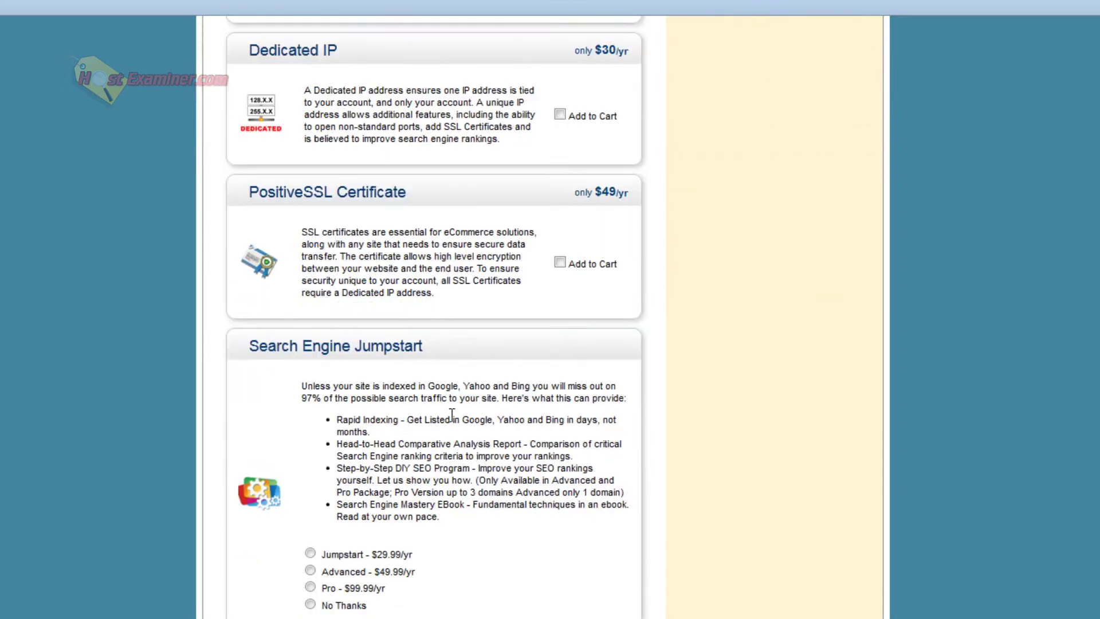
{"action": "scroll", "coordinate": [319, 298], "scroll_direction": "up", "scroll_amount": 6}
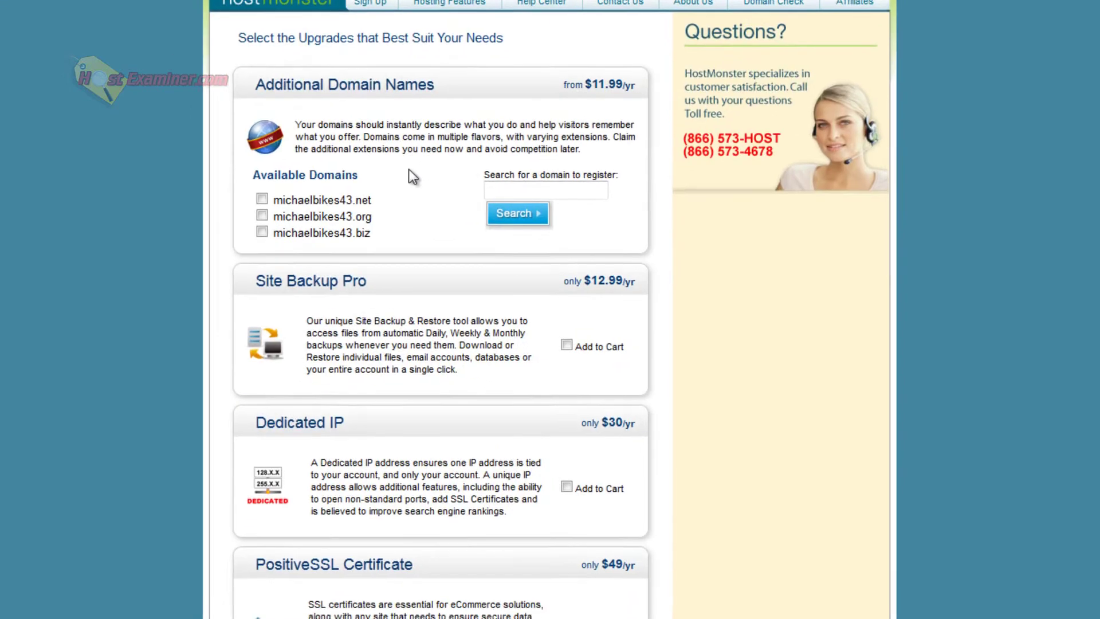
{"action": "scroll", "coordinate": [140, 376], "scroll_direction": "down", "scroll_amount": 10}
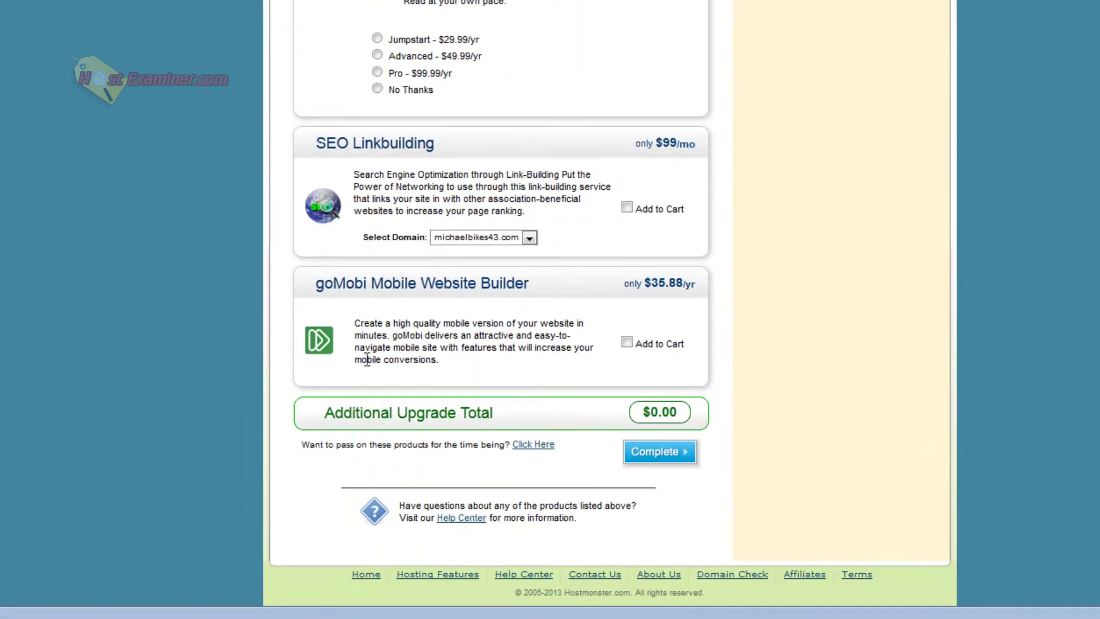
{"action": "left_click", "coordinate": [644, 454]}
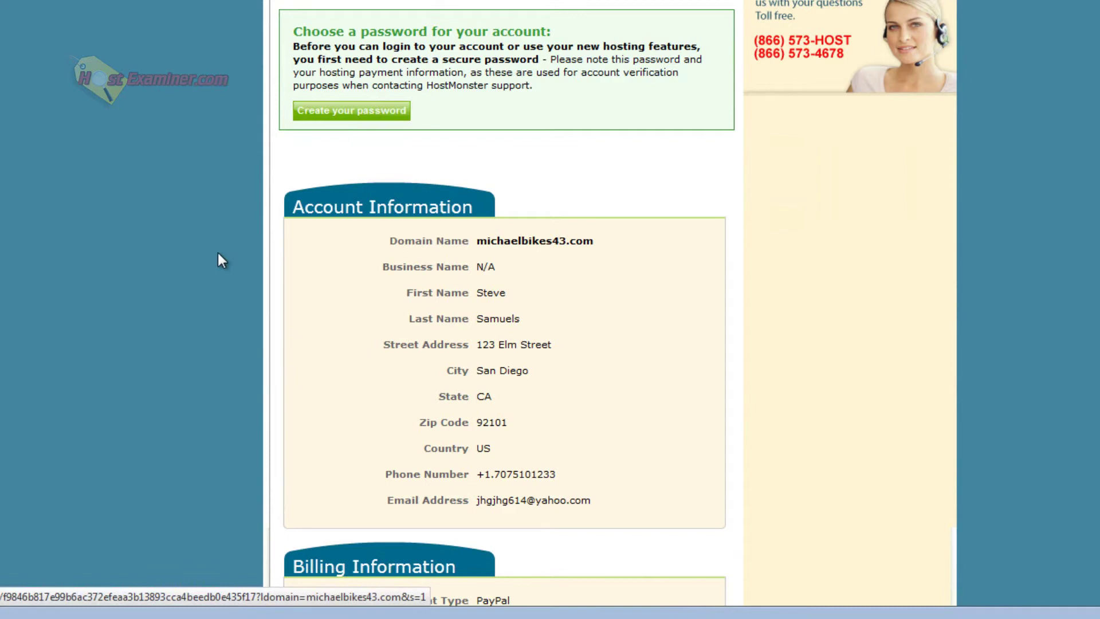
Begin creating the main password from the michaelbikes43.com account details page.
{"action": "scroll", "coordinate": [462, 273], "scroll_direction": "down", "scroll_amount": 5}
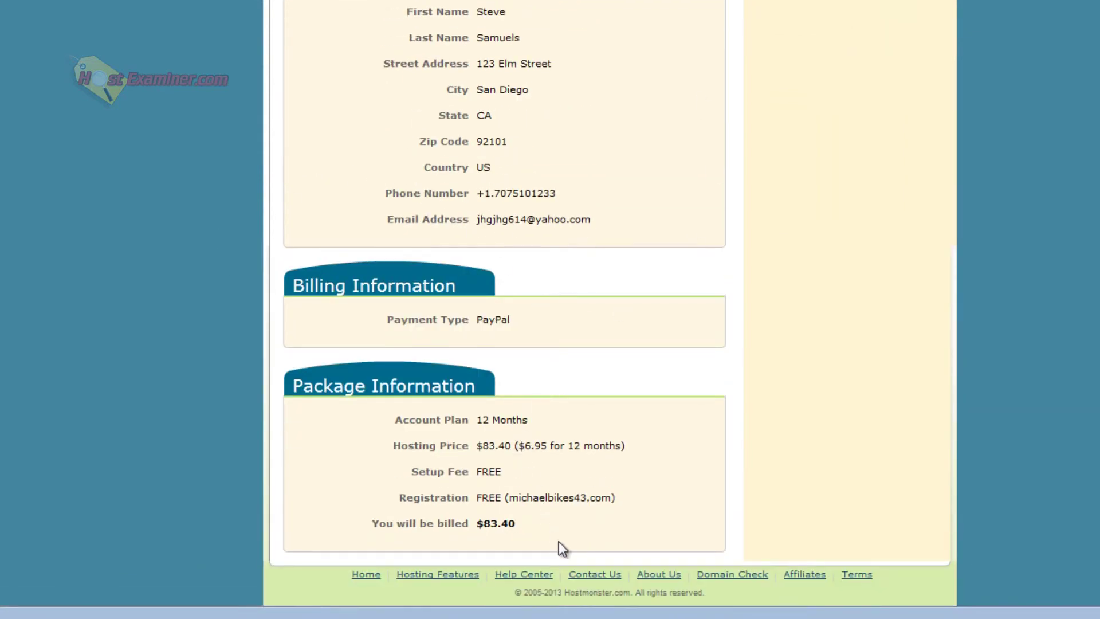
{"action": "scroll", "coordinate": [605, 280], "scroll_direction": "up", "scroll_amount": 6}
{"action": "left_click", "coordinate": [336, 117]}
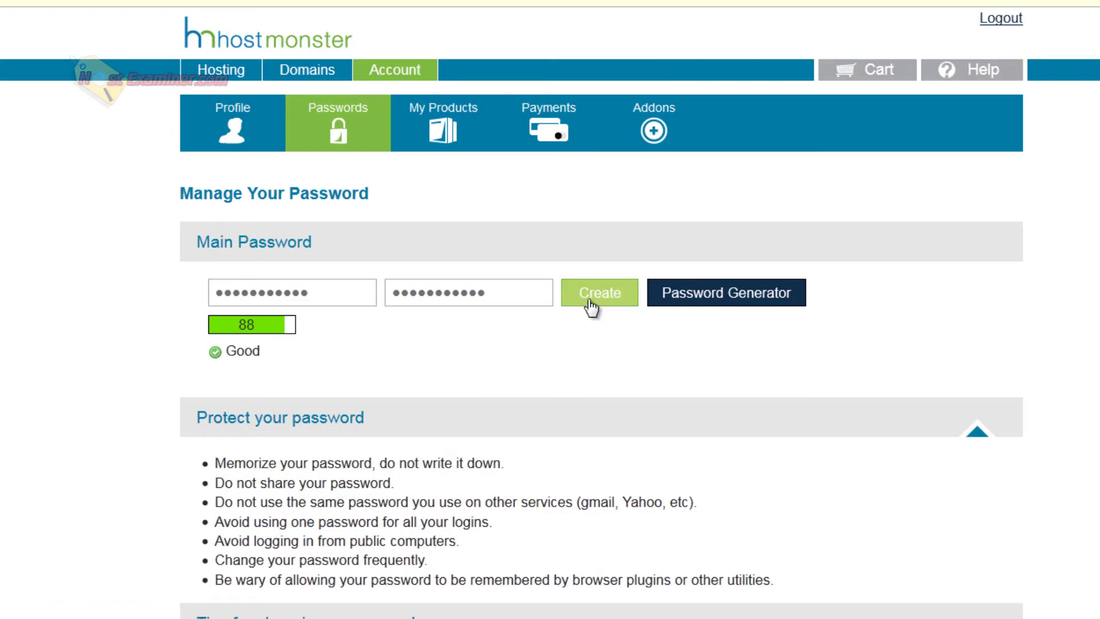
{"action": "scroll", "coordinate": [110, 507], "scroll_direction": "down", "scroll_amount": 5}
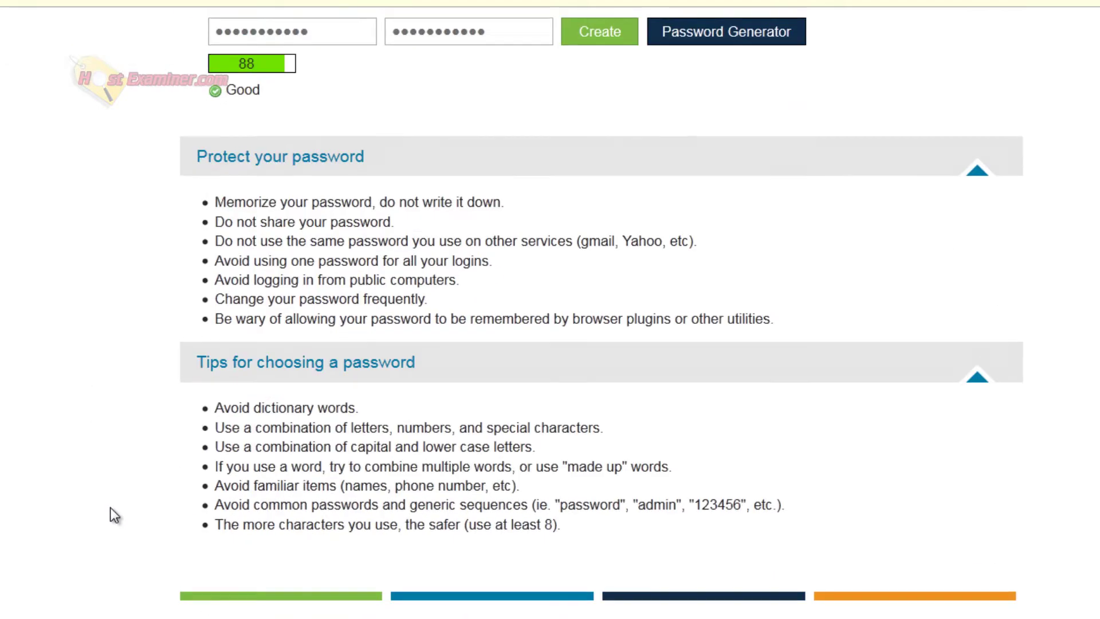
{"action": "scroll", "coordinate": [110, 508], "scroll_direction": "up", "scroll_amount": 1}
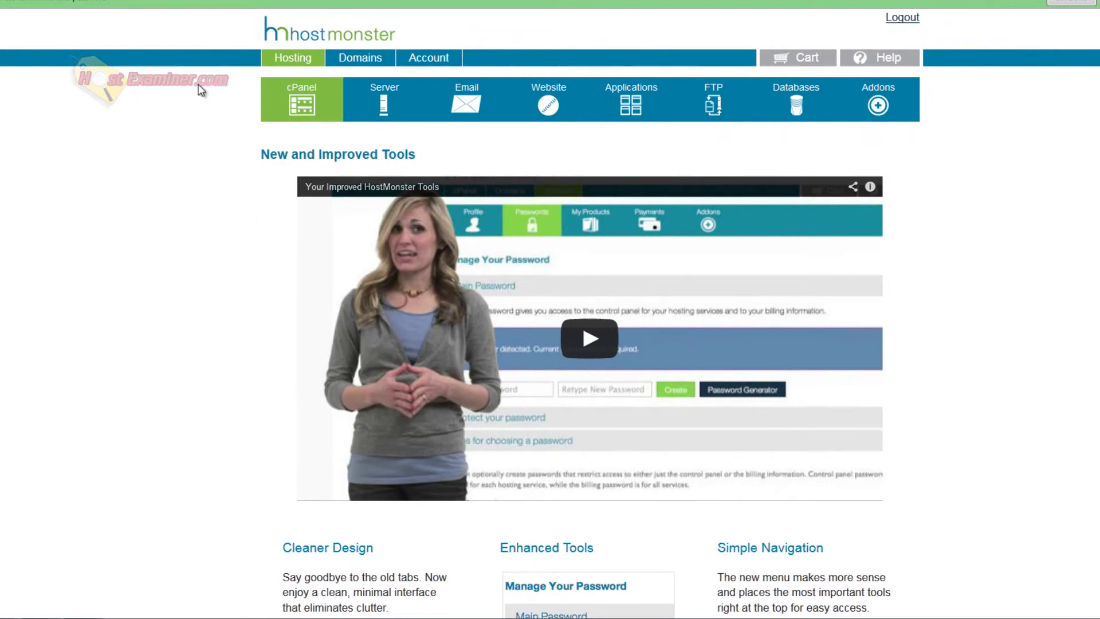
Open cPanel, tick Don't show this again, and dismiss the welcome wizard with No thanks.
{"action": "scroll", "coordinate": [270, 376], "scroll_direction": "down", "scroll_amount": 5}
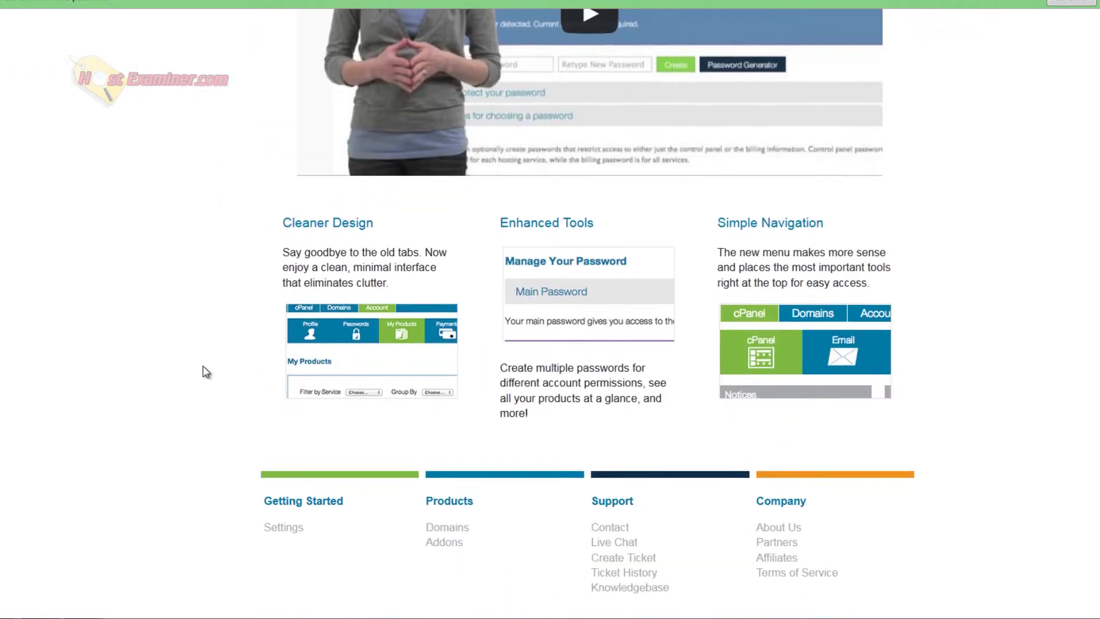
{"action": "scroll", "coordinate": [206, 370], "scroll_direction": "up", "scroll_amount": 5}
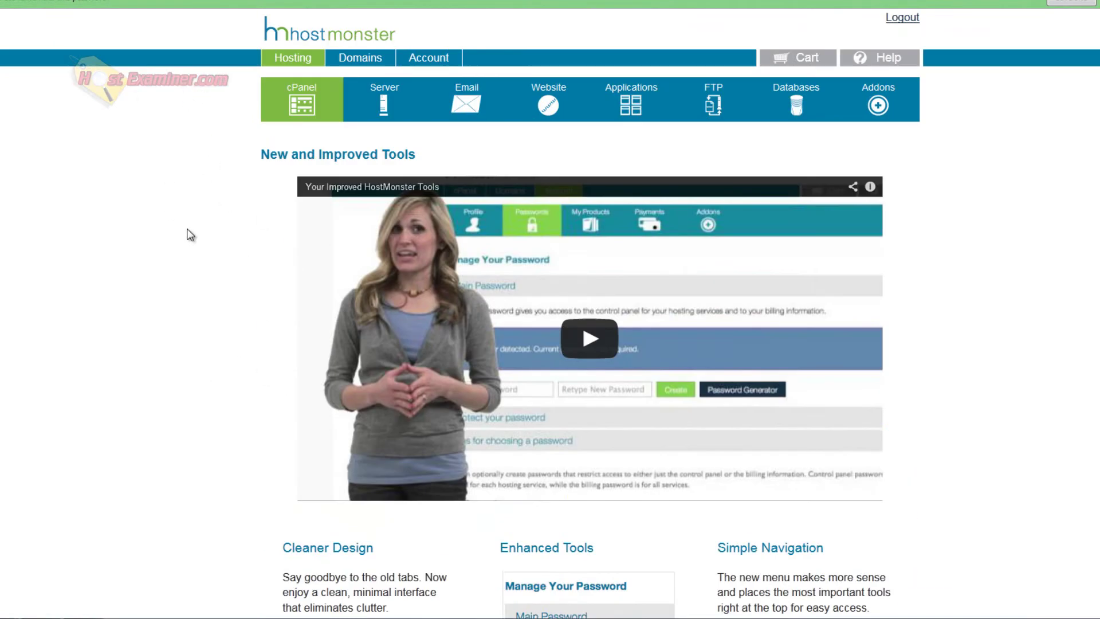
{"action": "left_click", "coordinate": [303, 105]}
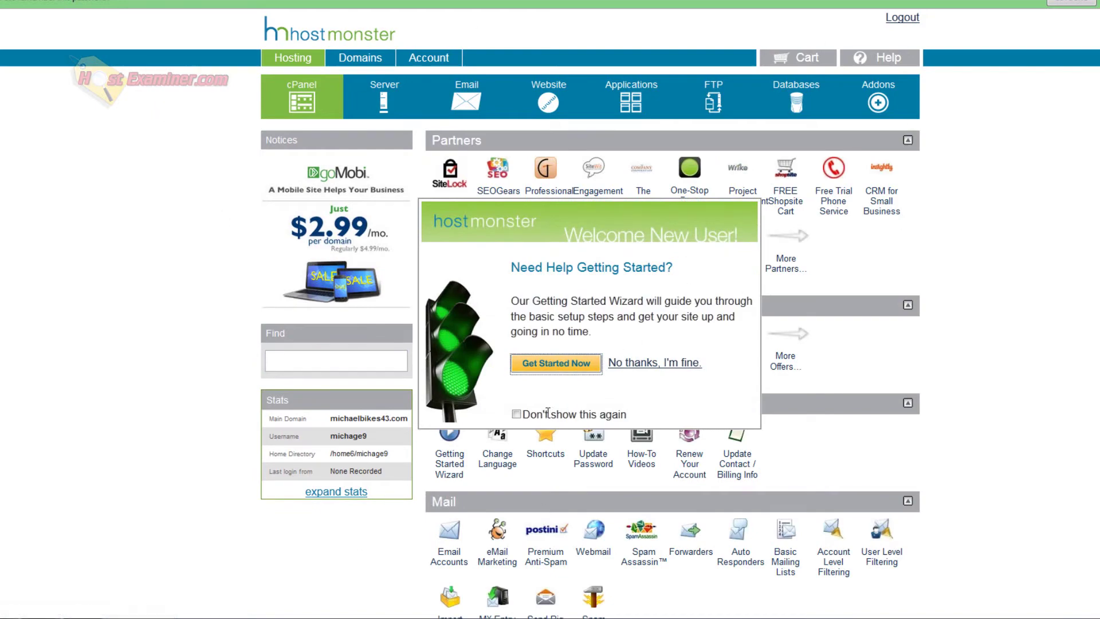
{"action": "left_click", "coordinate": [516, 414]}
{"action": "left_click", "coordinate": [626, 363]}
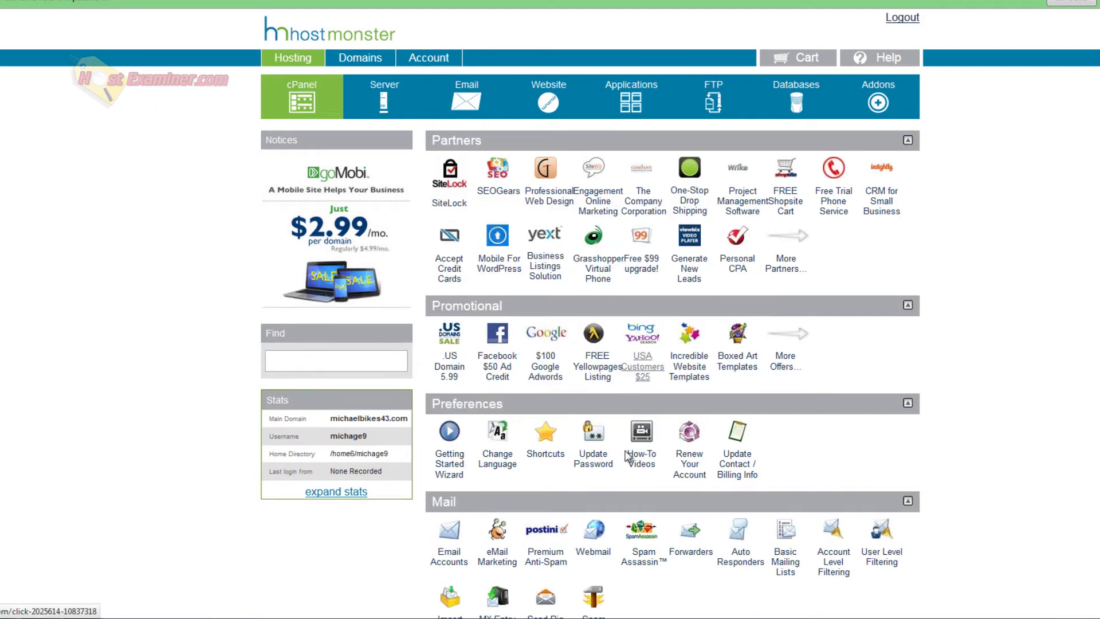
{"action": "scroll", "coordinate": [988, 383], "scroll_direction": "down", "scroll_amount": 15}
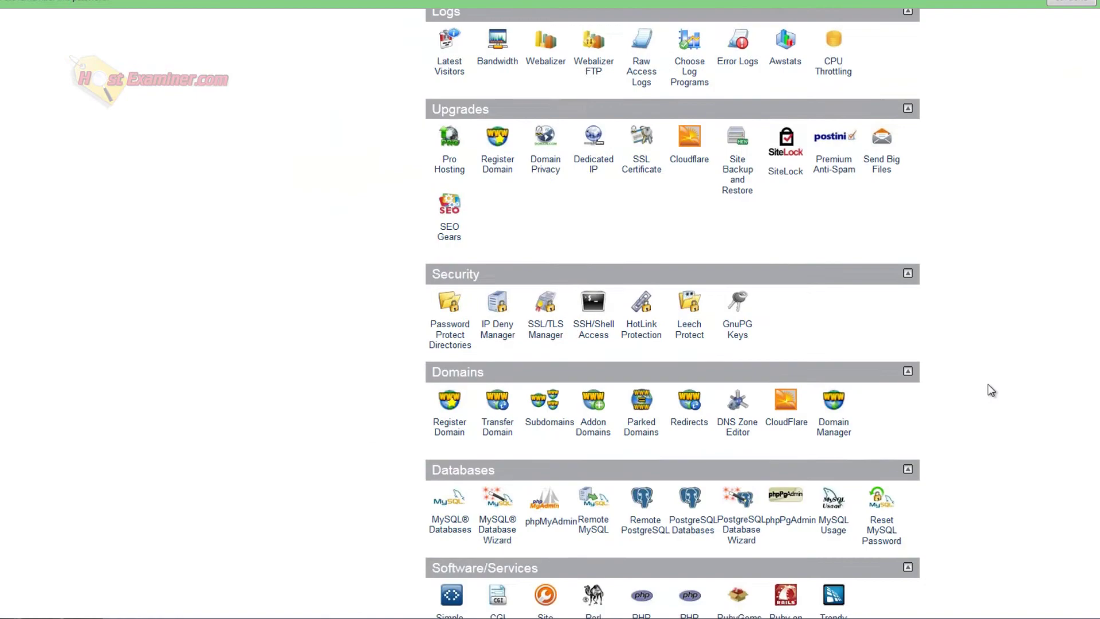
{"action": "scroll", "coordinate": [1012, 241], "scroll_direction": "up", "scroll_amount": 15}
{"action": "scroll", "coordinate": [980, 258], "scroll_direction": "down", "scroll_amount": 13}
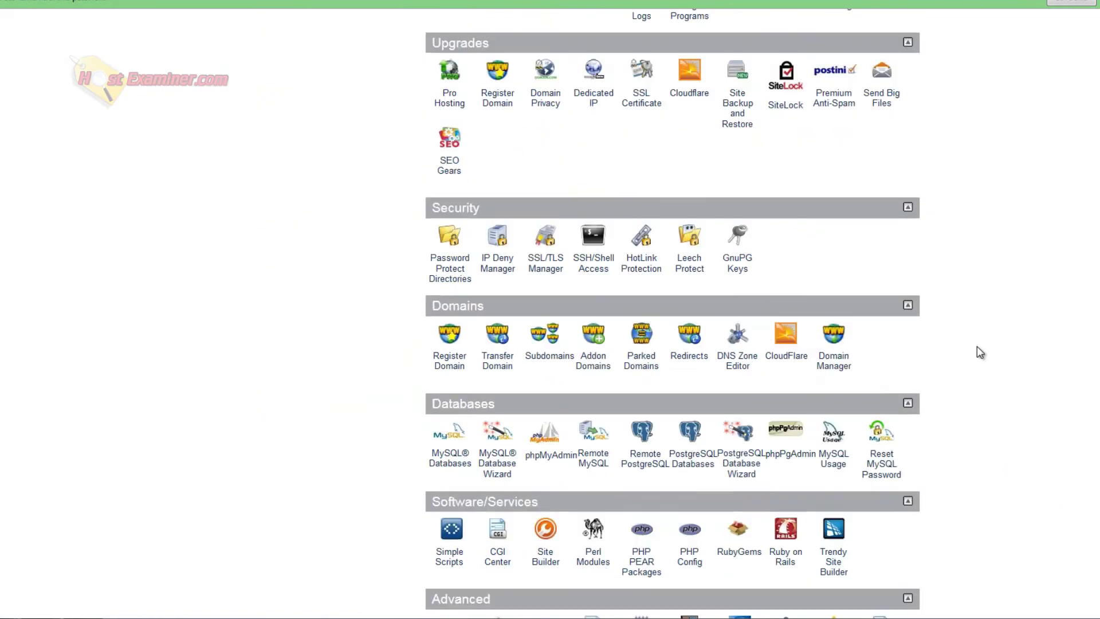
{"action": "scroll", "coordinate": [977, 286], "scroll_direction": "up", "scroll_amount": 10}
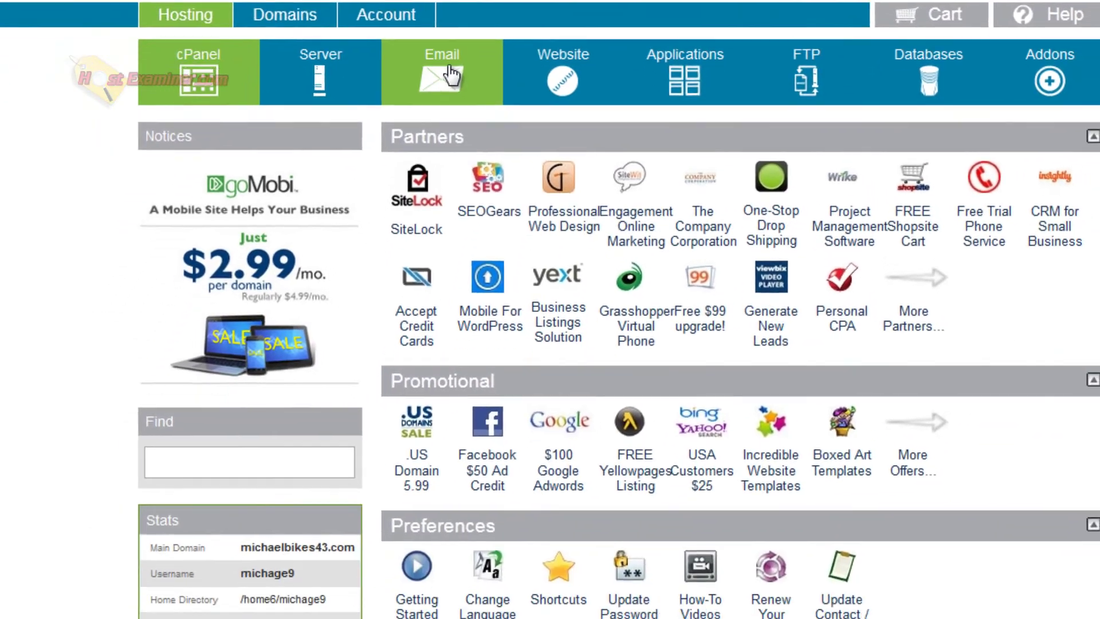
{"action": "scroll", "coordinate": [100, 359], "scroll_direction": "down", "scroll_amount": 9}
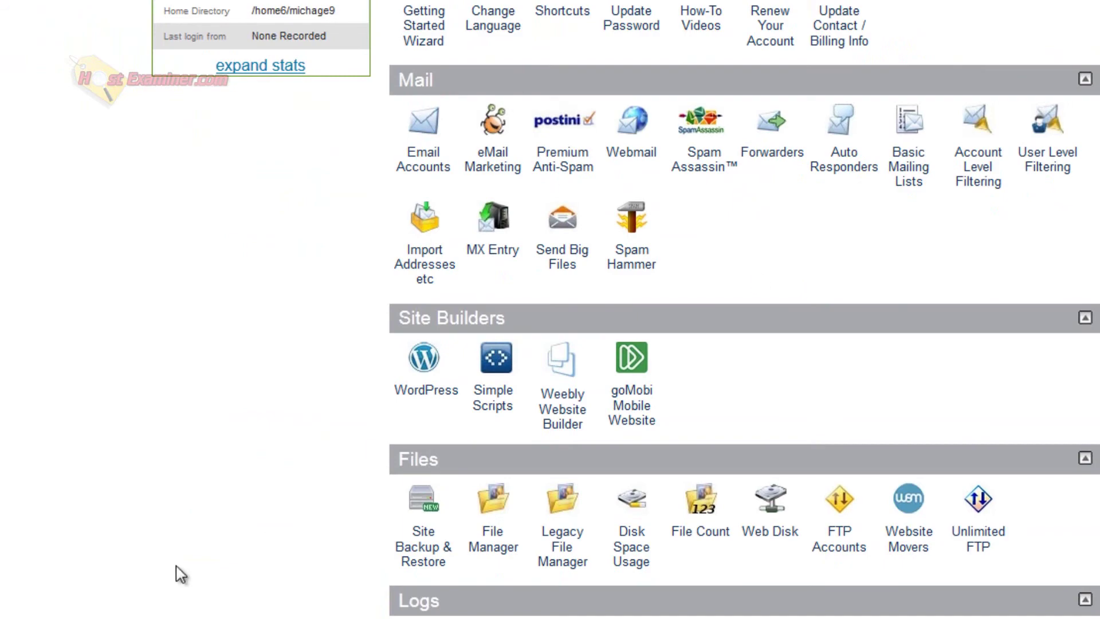
{"action": "scroll", "coordinate": [177, 567], "scroll_direction": "up", "scroll_amount": 9}
{"action": "left_click_drag", "start_coordinate": [315, 435], "coordinate": [252, 439]}
{"action": "left_click", "coordinate": [257, 440]}
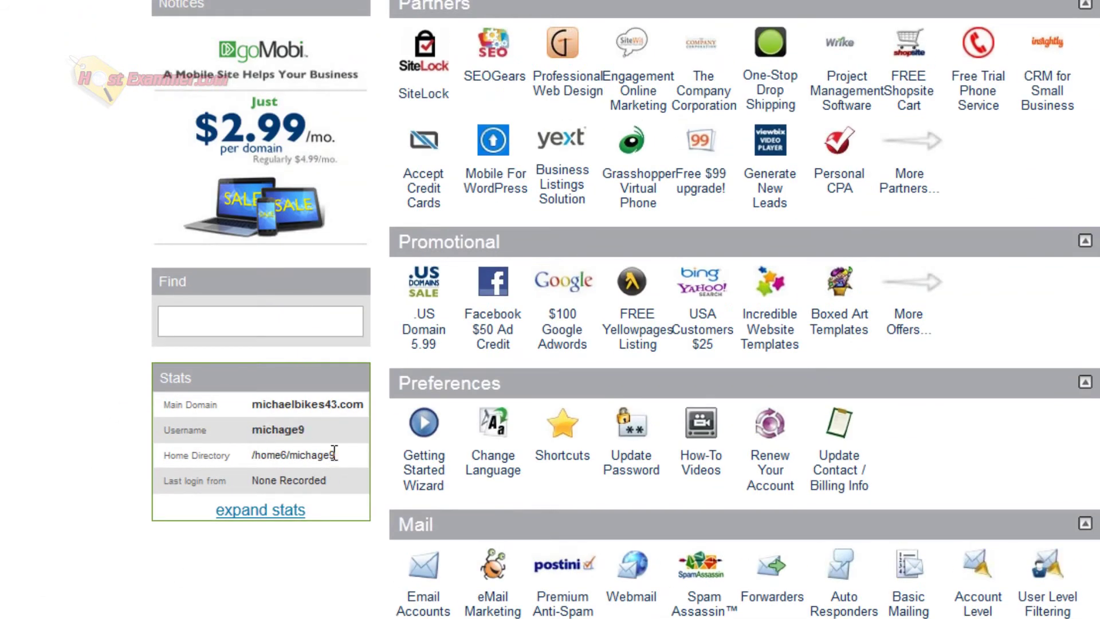
{"action": "scroll", "coordinate": [348, 427], "scroll_direction": "down", "scroll_amount": 20}
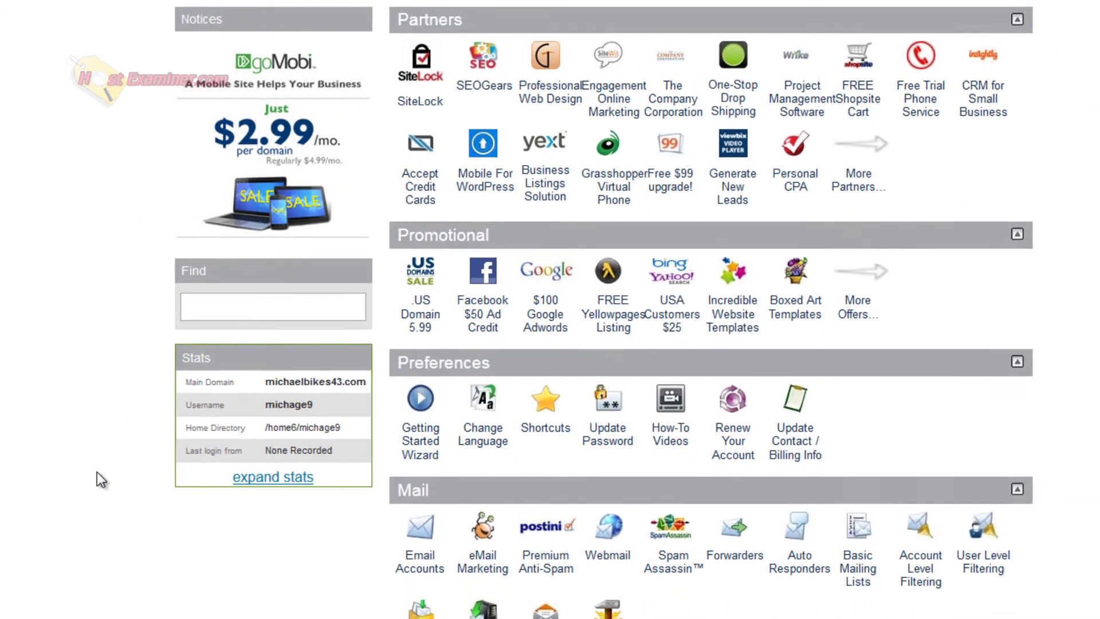
{"action": "scroll", "coordinate": [180, 517], "scroll_direction": "up", "scroll_amount": 20}
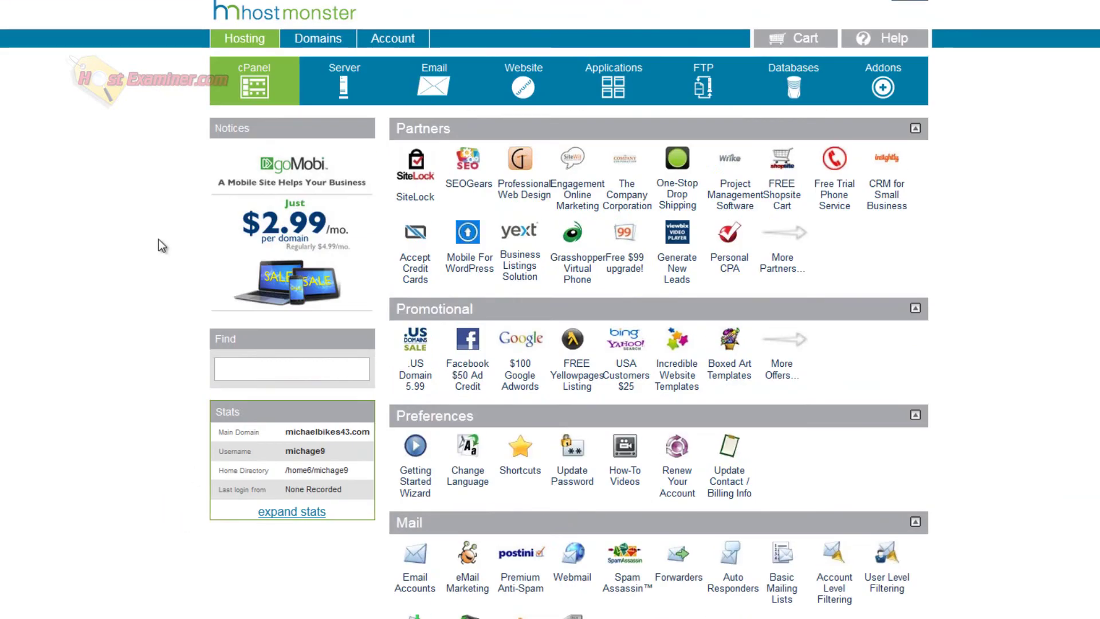